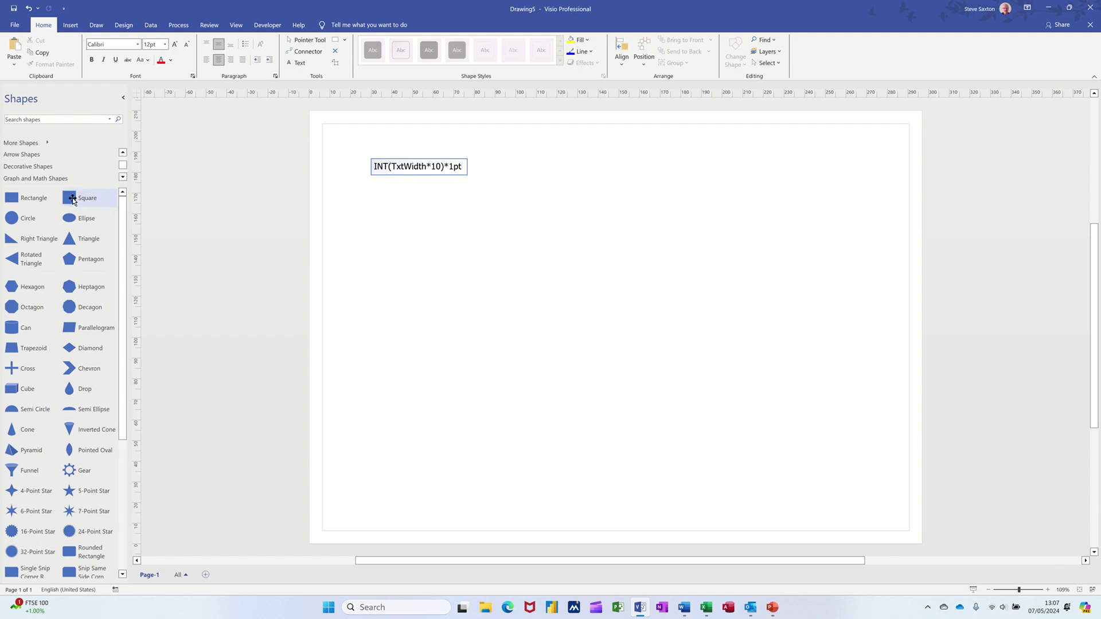
Step: Drop a Square from Basic Shapes below the text box and label it Steve
drag(76, 201, 513, 243)
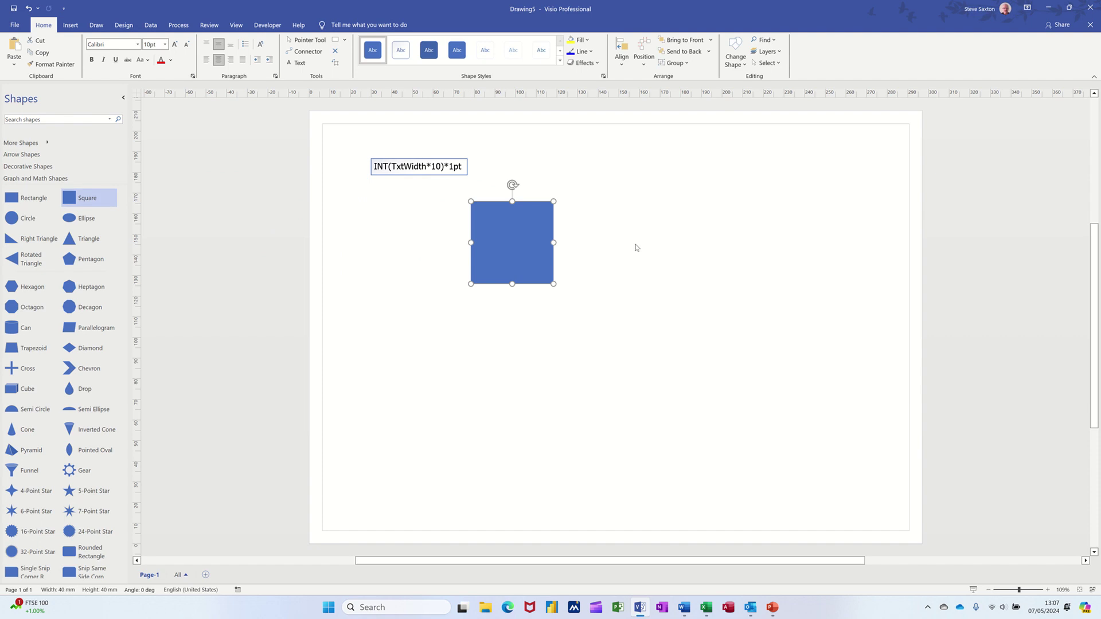
text(Steve)
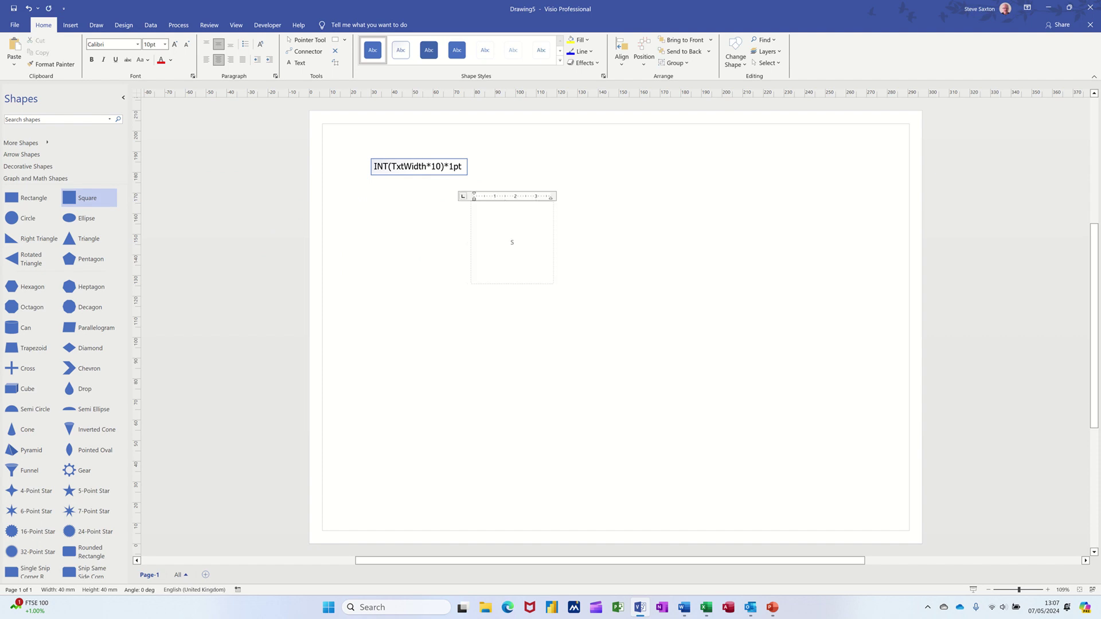
click(629, 227)
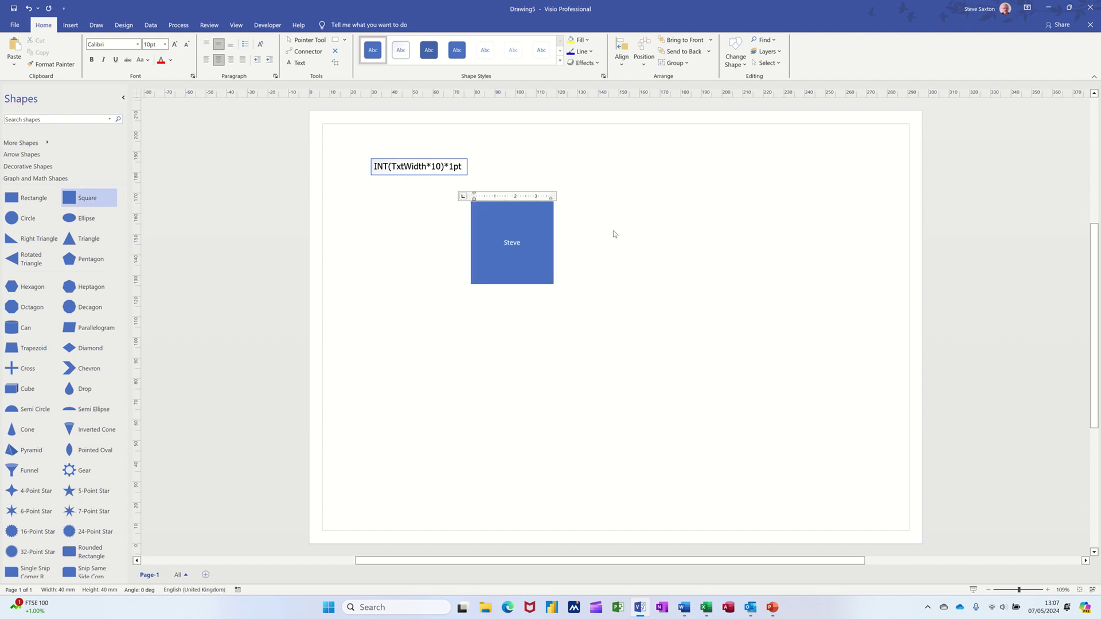
Step: Test-enlarge the Steve square to about 93 mm, then undo back to 40 mm
click(528, 244)
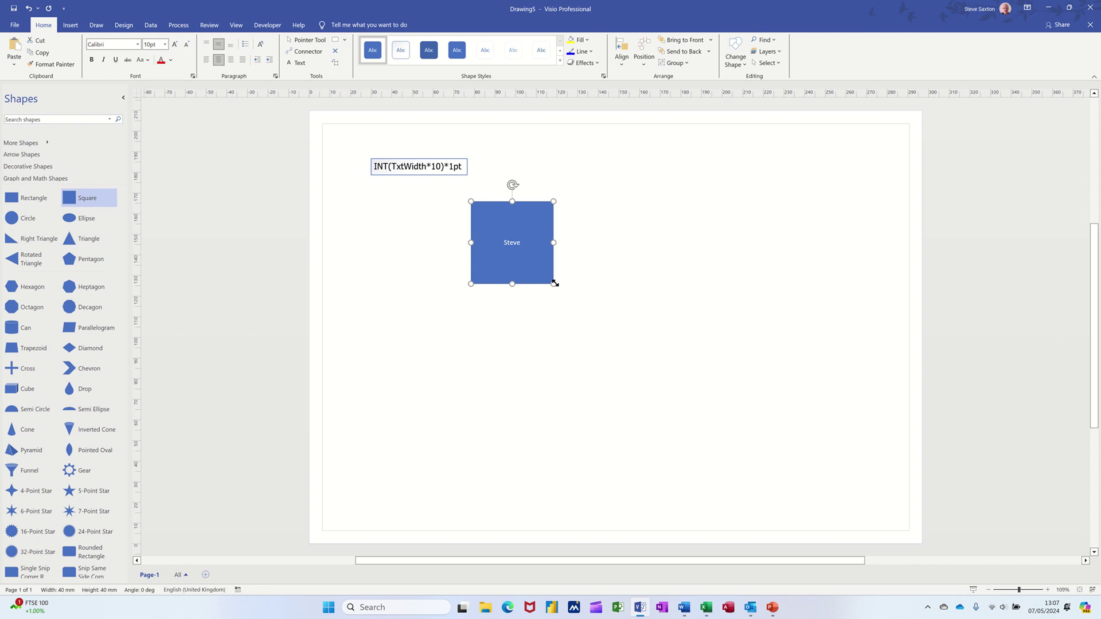
drag(555, 283, 662, 393)
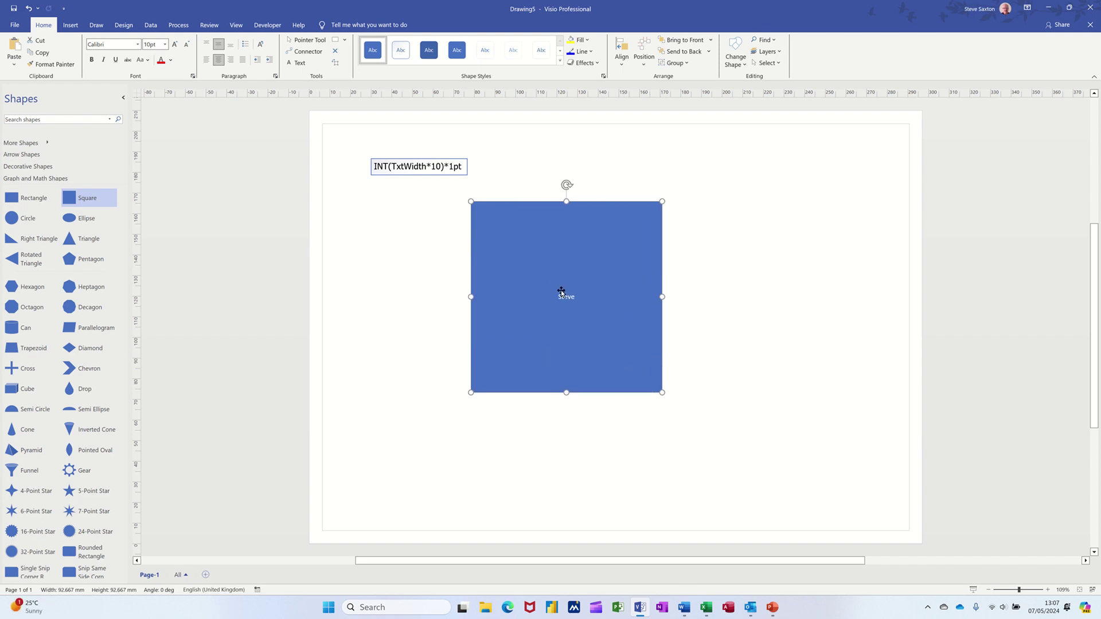
key(ctrl+z)
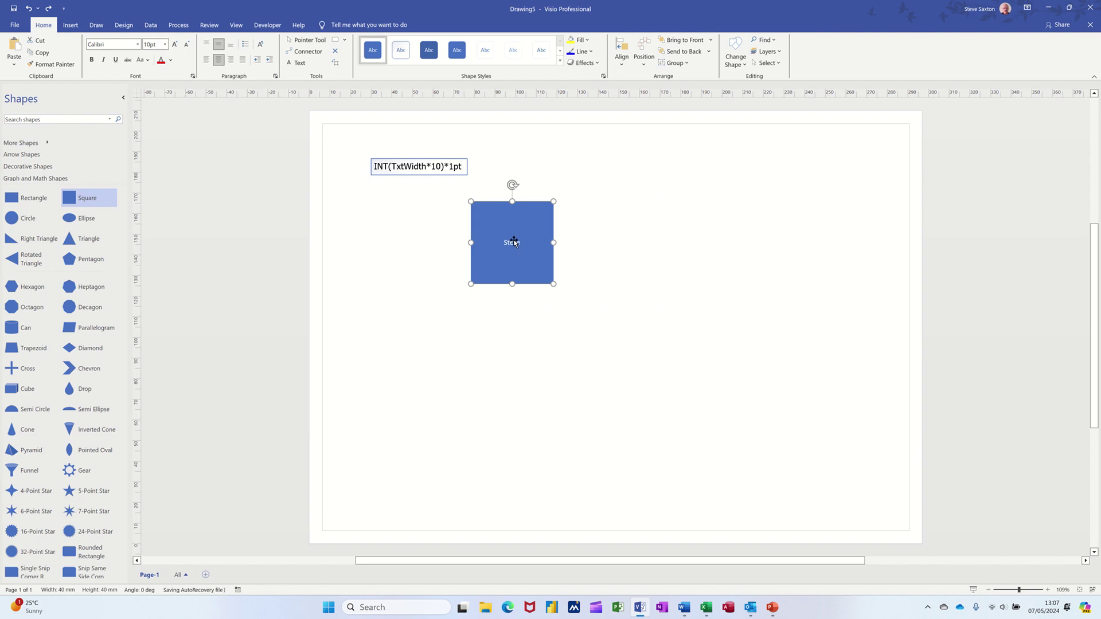
click(554, 251)
click(510, 243)
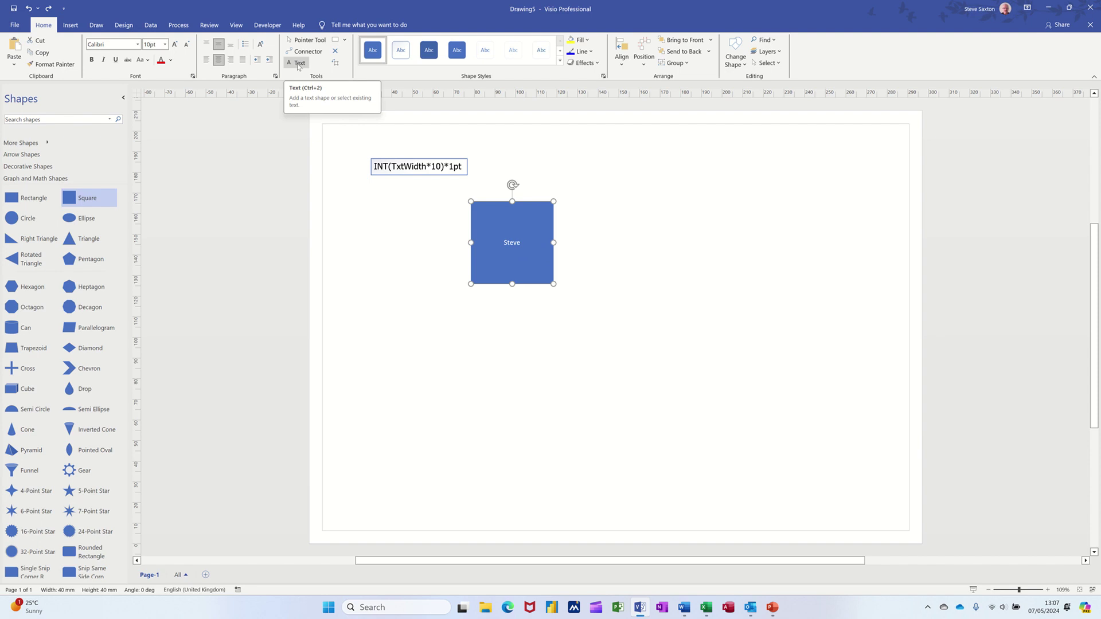
Step: Nudge the Steve square's text block with the Text Block tool, then return to the Pointer Tool
click(335, 62)
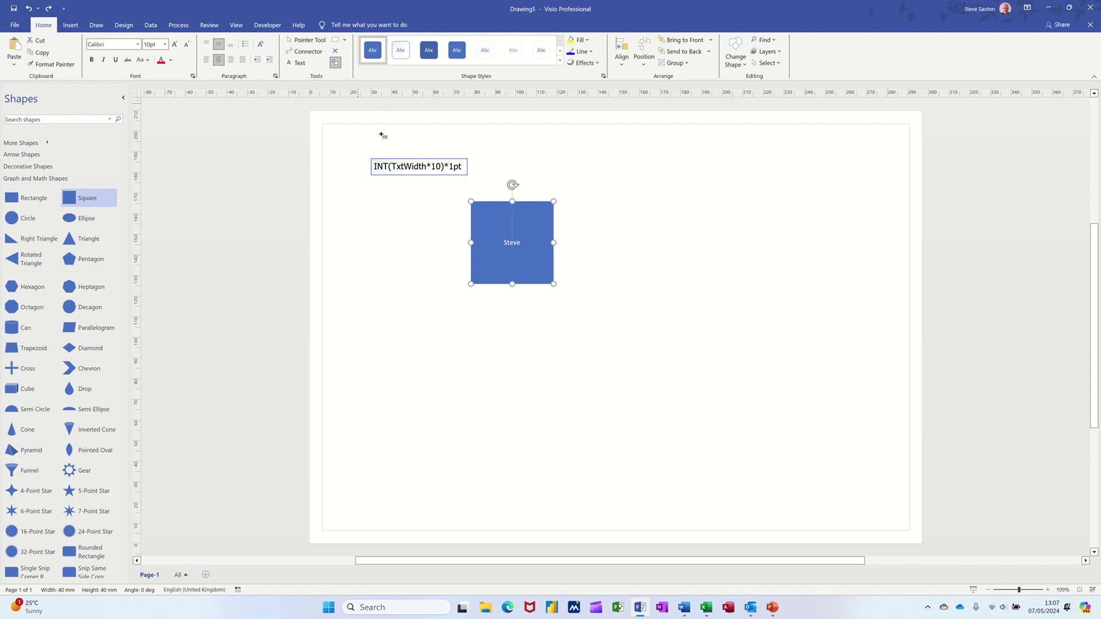
mouse_move(508, 240)
mouse_down()
mouse_move(475, 226)
mouse_move(508, 240)
mouse_move(557, 233)
mouse_move(512, 241)
mouse_up()
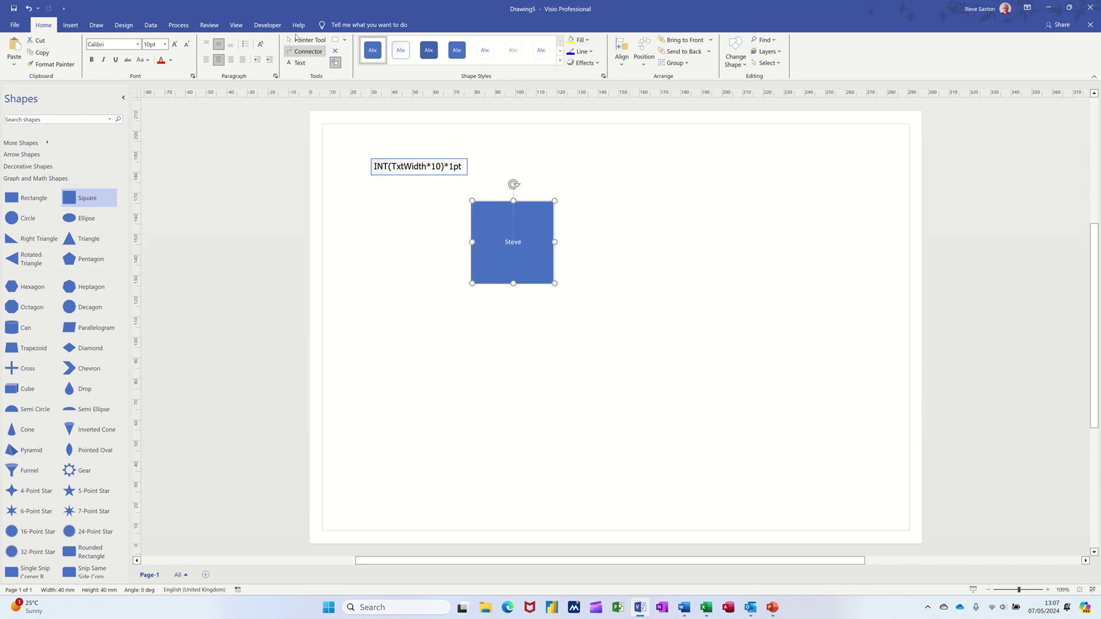
click(294, 40)
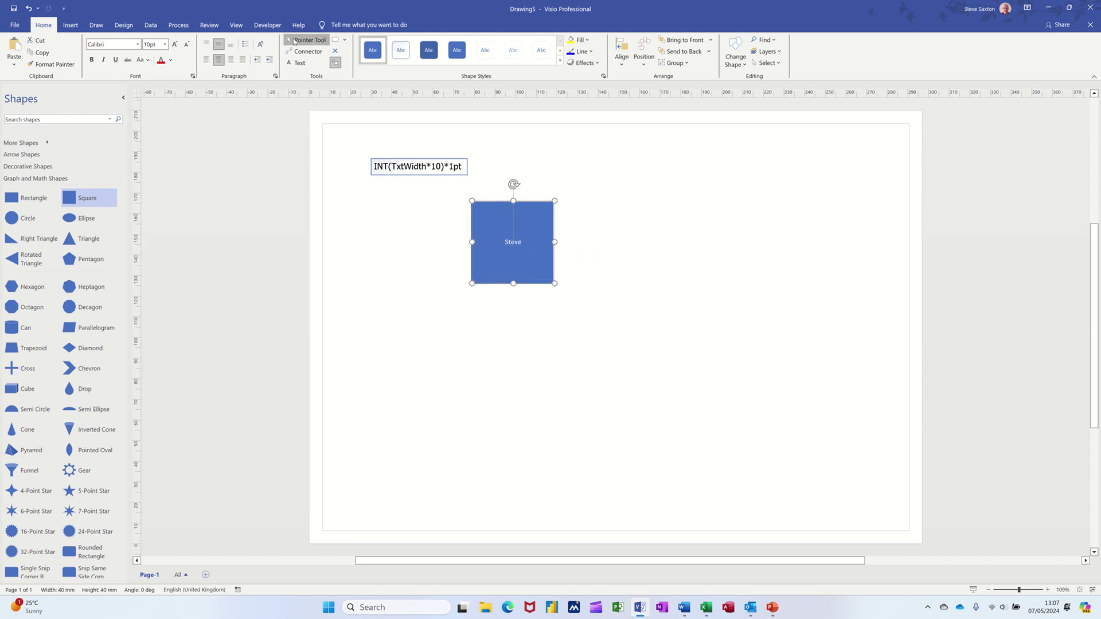
Step: Make the Steve label 30 pt
double_click(519, 246)
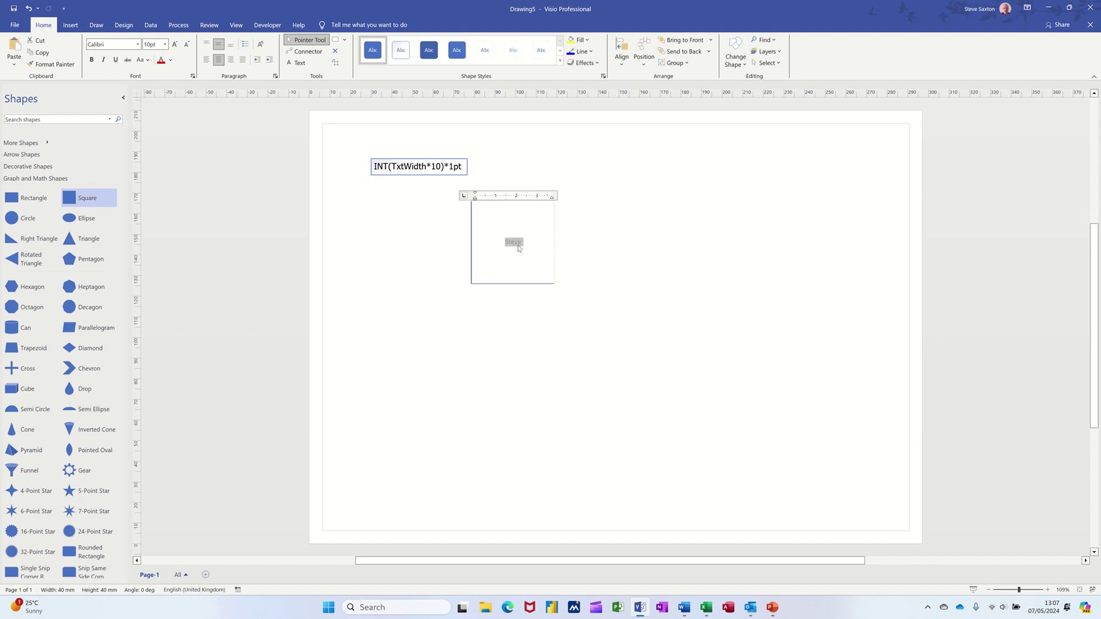
click(165, 44)
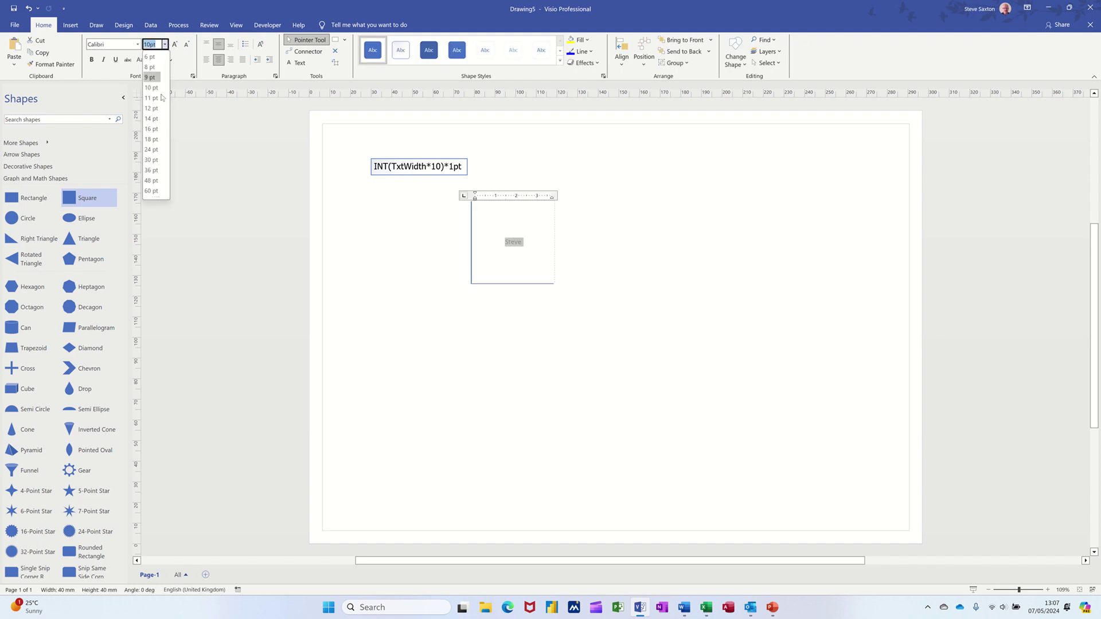
click(153, 160)
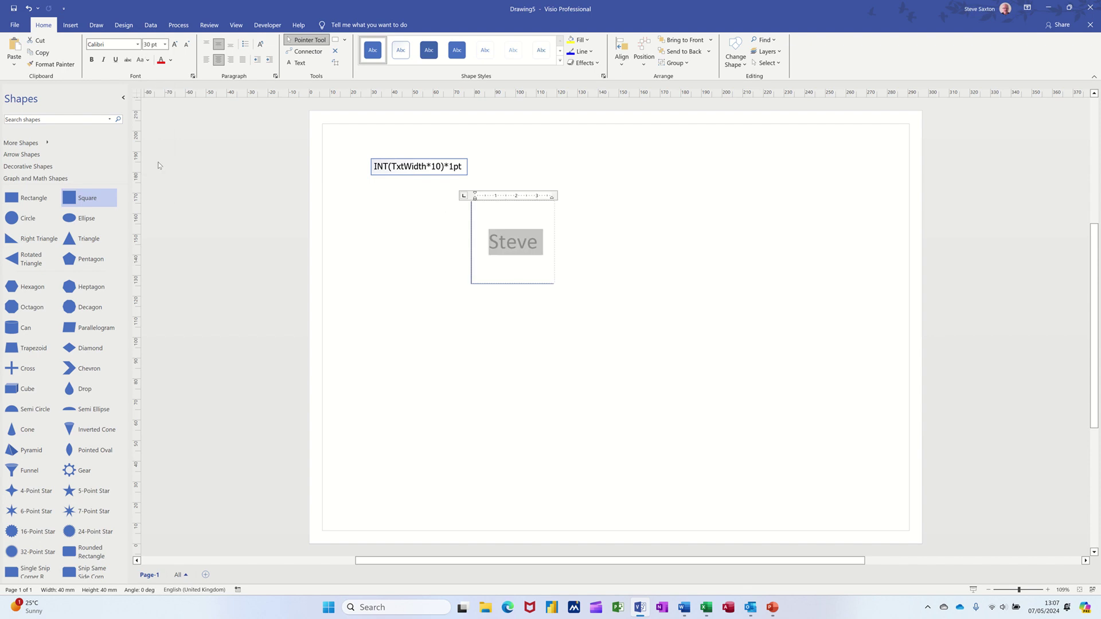
click(604, 264)
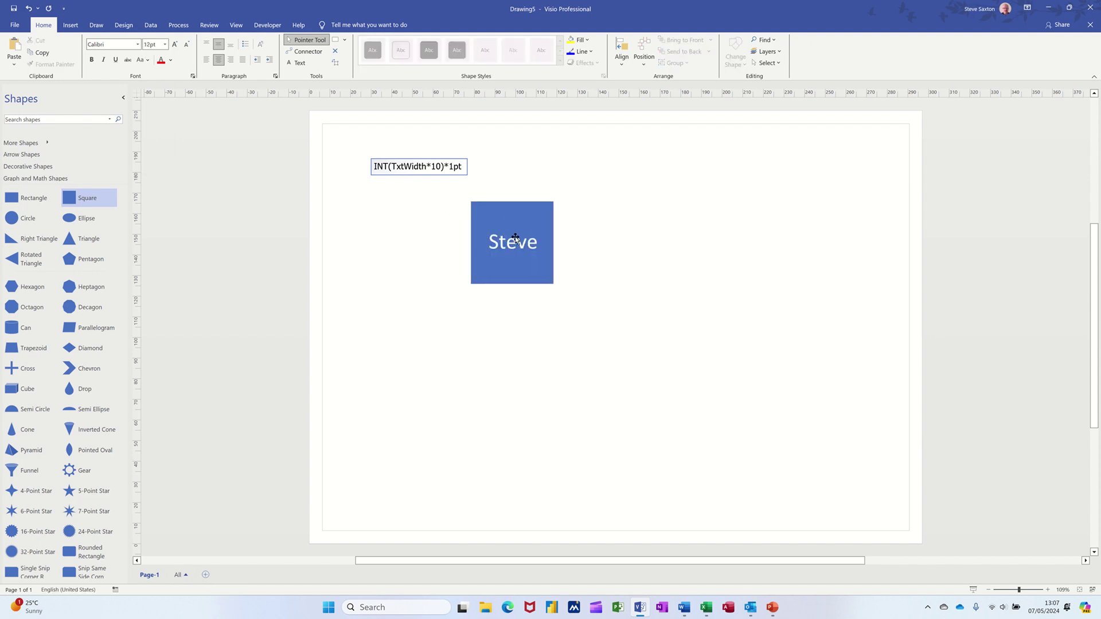
Step: Test-resize the Steve square to about 65 mm, then delete it
click(548, 280)
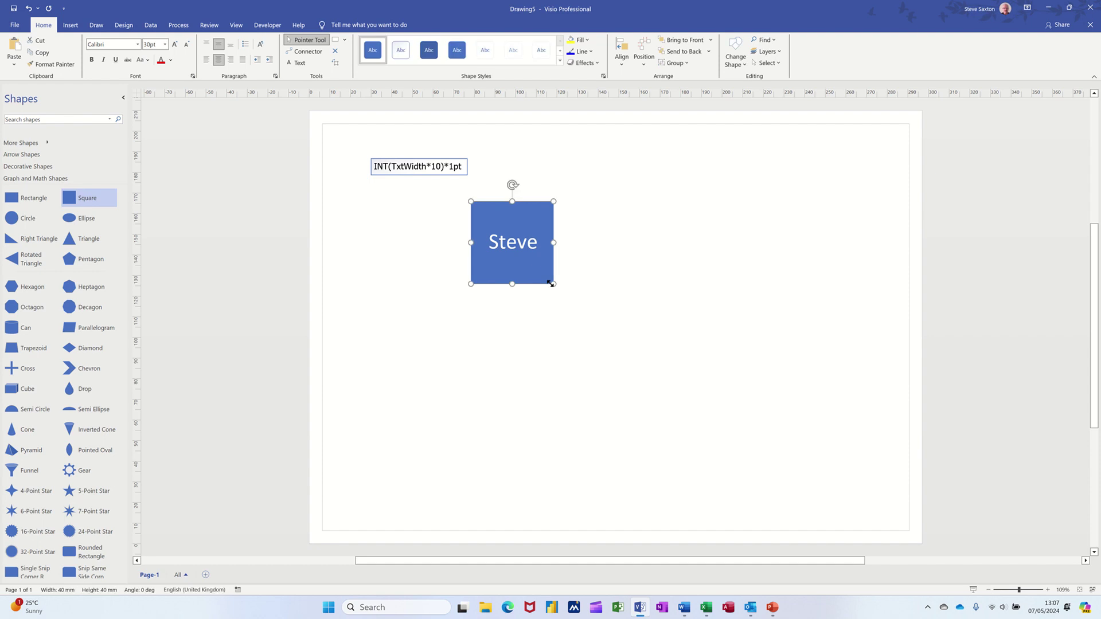
mouse_move(550, 283)
mouse_down()
mouse_move(589, 336)
mouse_move(499, 240)
mouse_move(550, 280)
mouse_up()
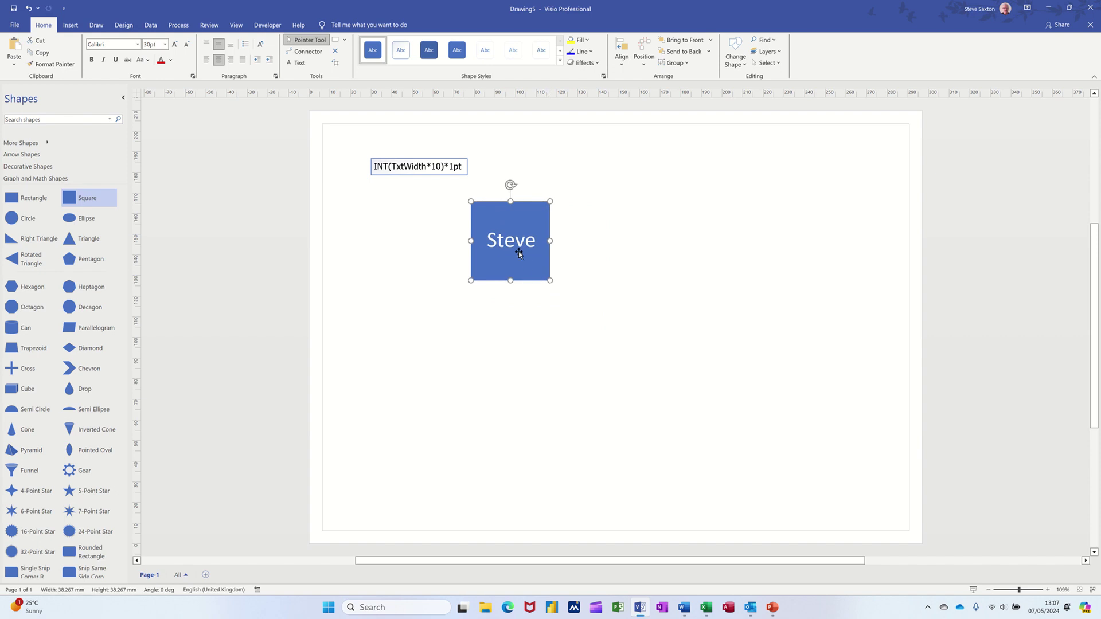
key(Delete)
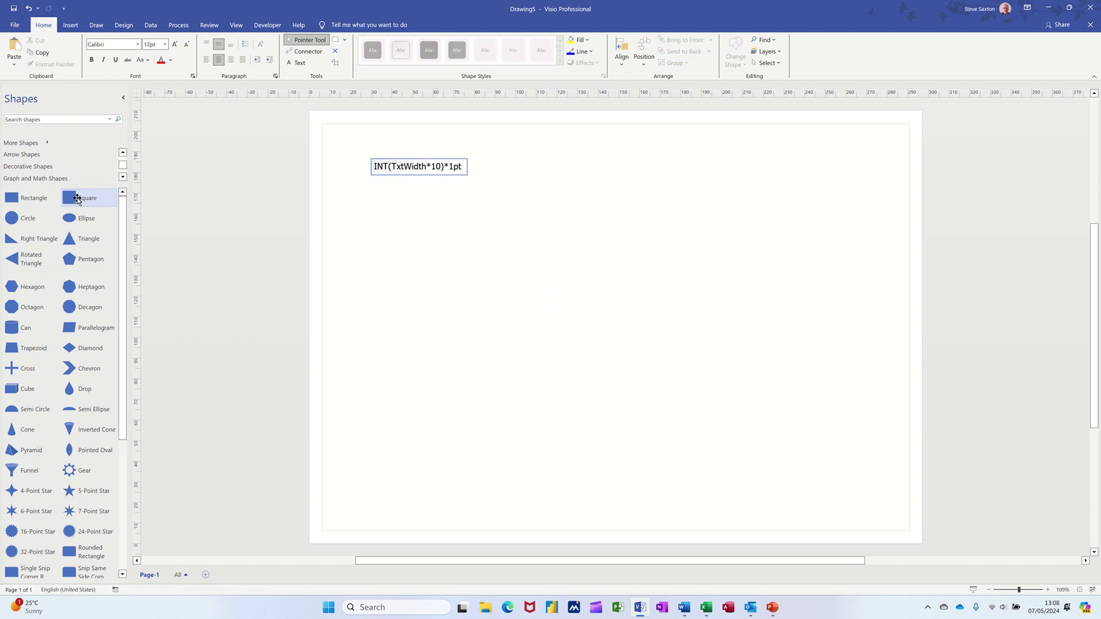
Step: Drop a fresh 40 mm Square from Basic Shapes onto the page and show its ShapeSheet
drag(76, 197, 534, 243)
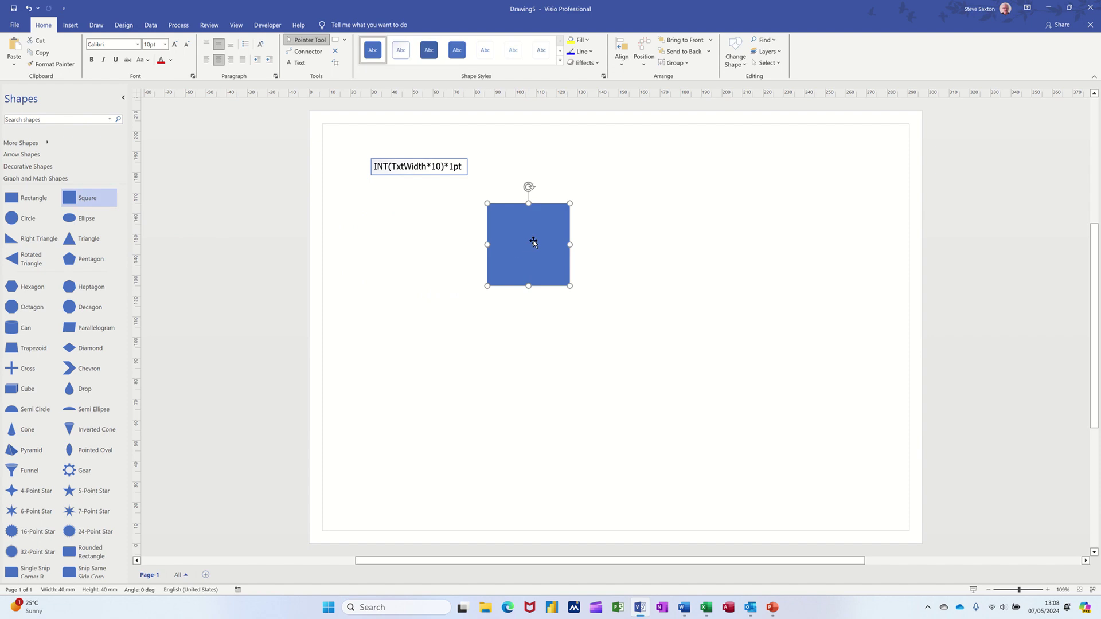
right_click(538, 224)
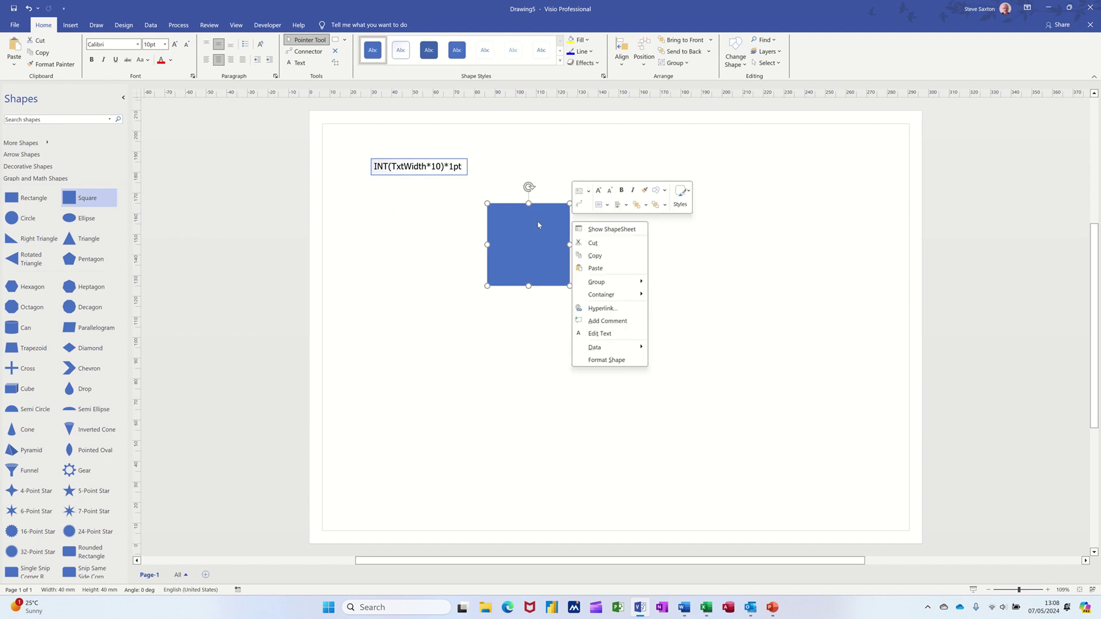
click(613, 229)
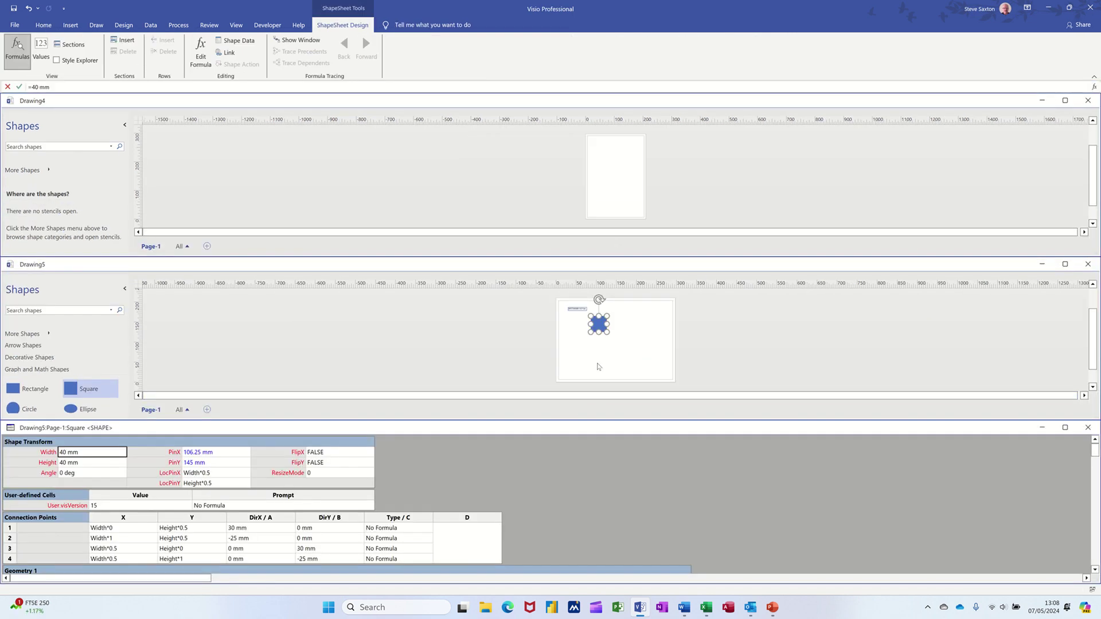
Step: Set the square's Character Size cell to =INT(TxtWidth*10)*1pt and close the ShapeSheet
click(1088, 100)
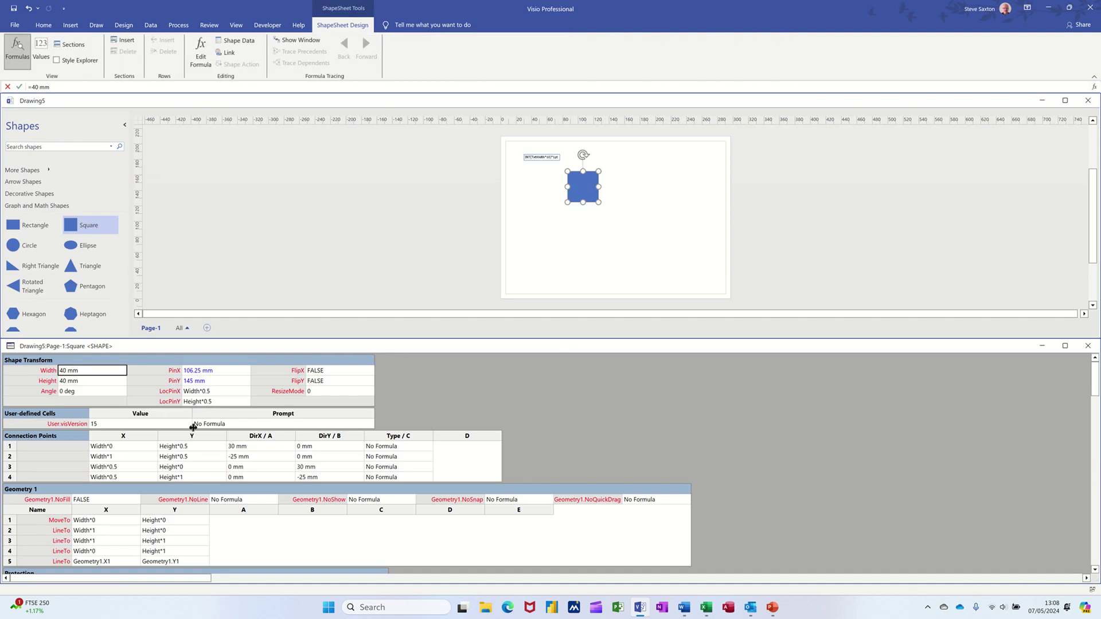
scroll(193, 429, down, 5)
scroll(191, 435, down, 10)
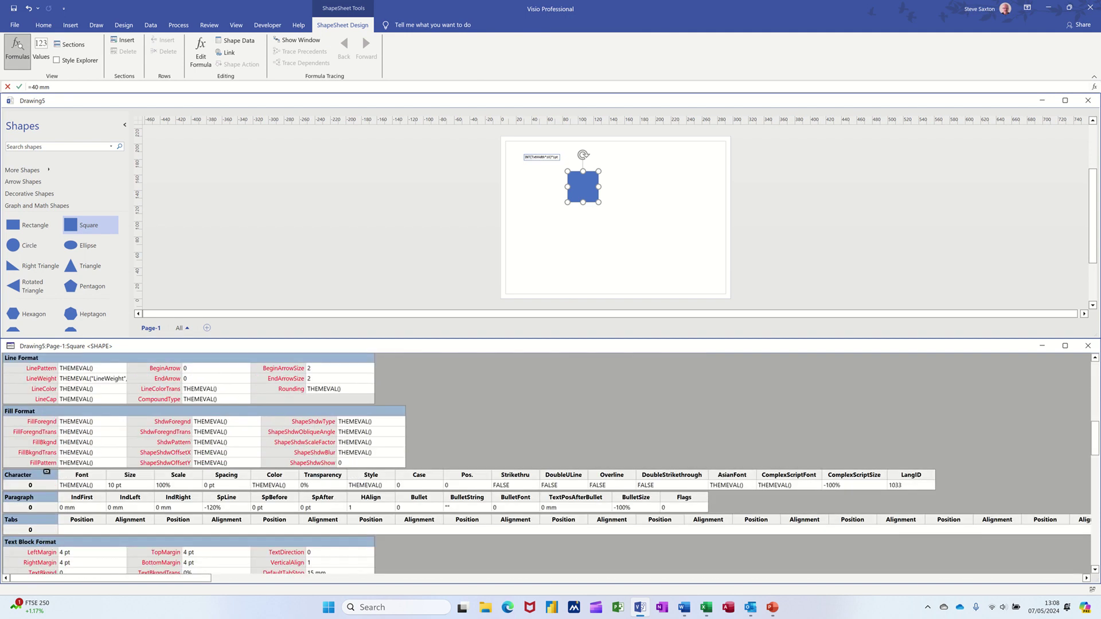
click(128, 485)
text(INT(TxtWidth*10)*1 pt)
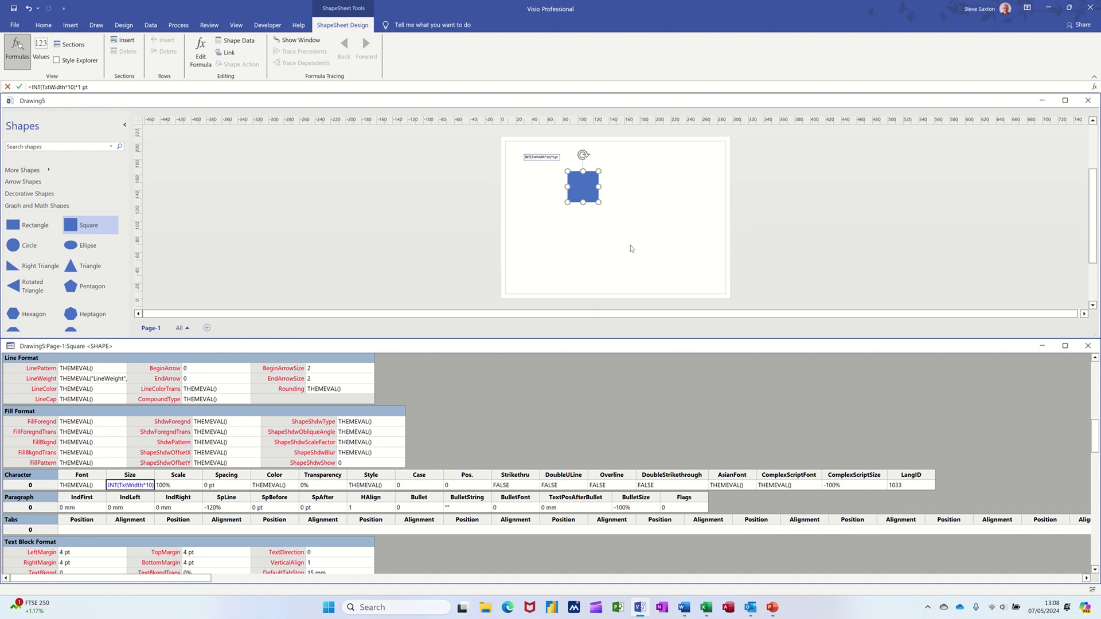
click(1087, 346)
Step: Label the square Steve, enlarge it to 123.75 mm, then shrink it to 47.75 mm
double_click(530, 253)
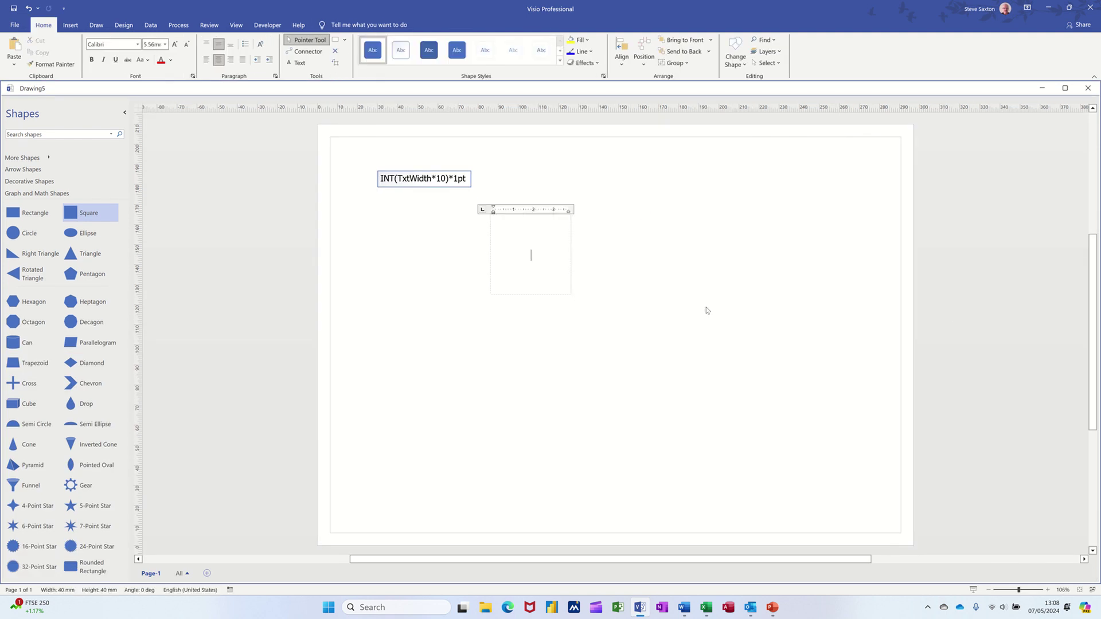
text(Steve)
click(612, 231)
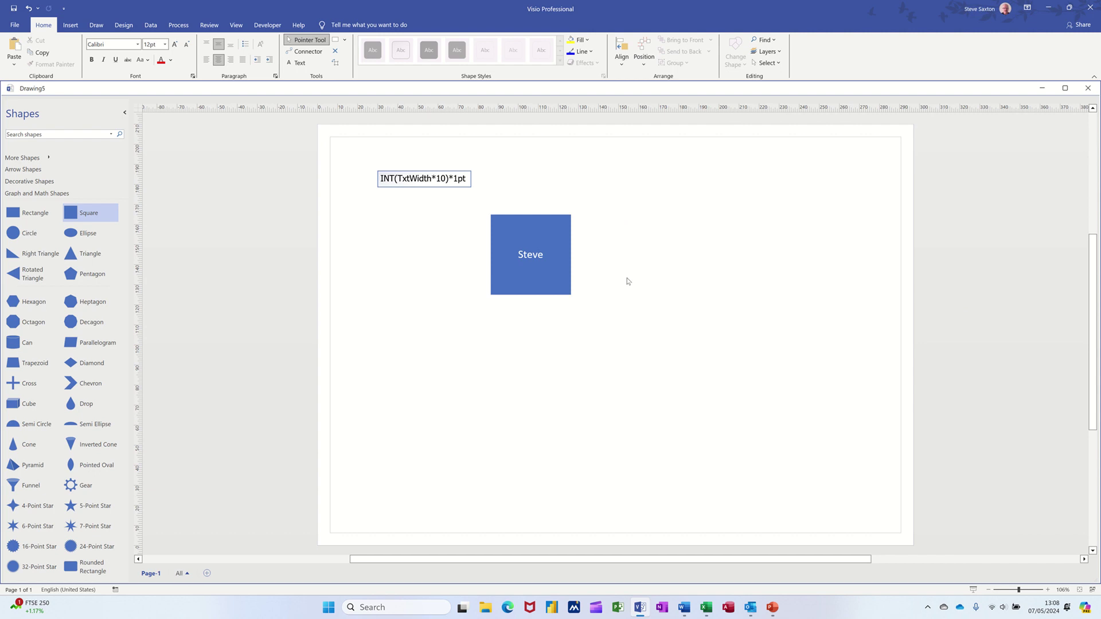
click(558, 282)
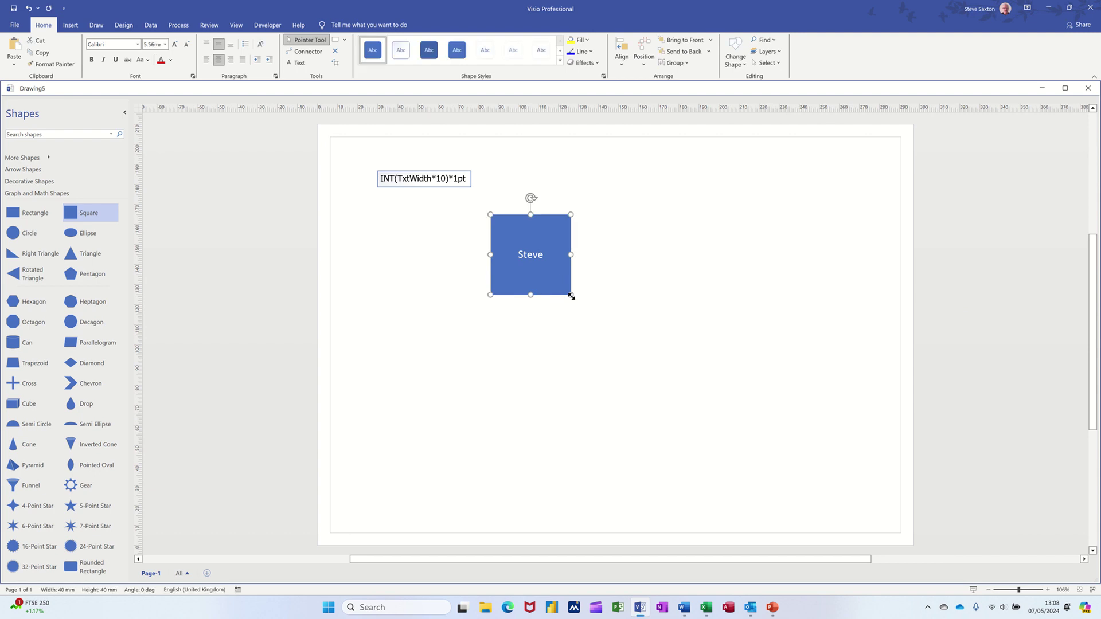
drag(571, 296, 738, 462)
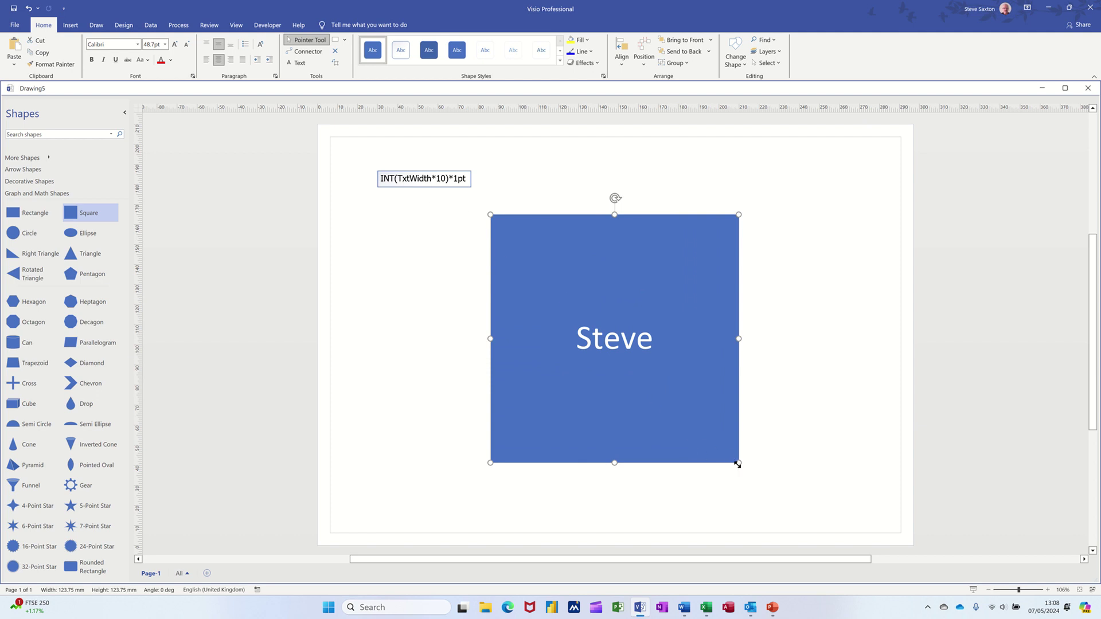
drag(738, 463, 585, 310)
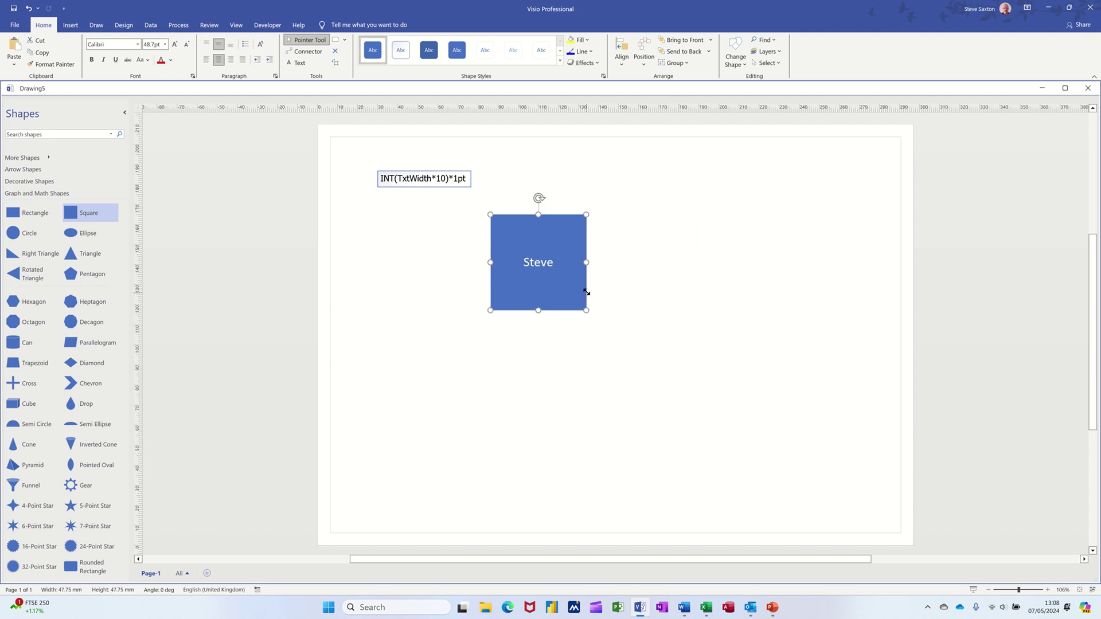
Step: Delete the Steve text and move the blank square slightly left
double_click(542, 263)
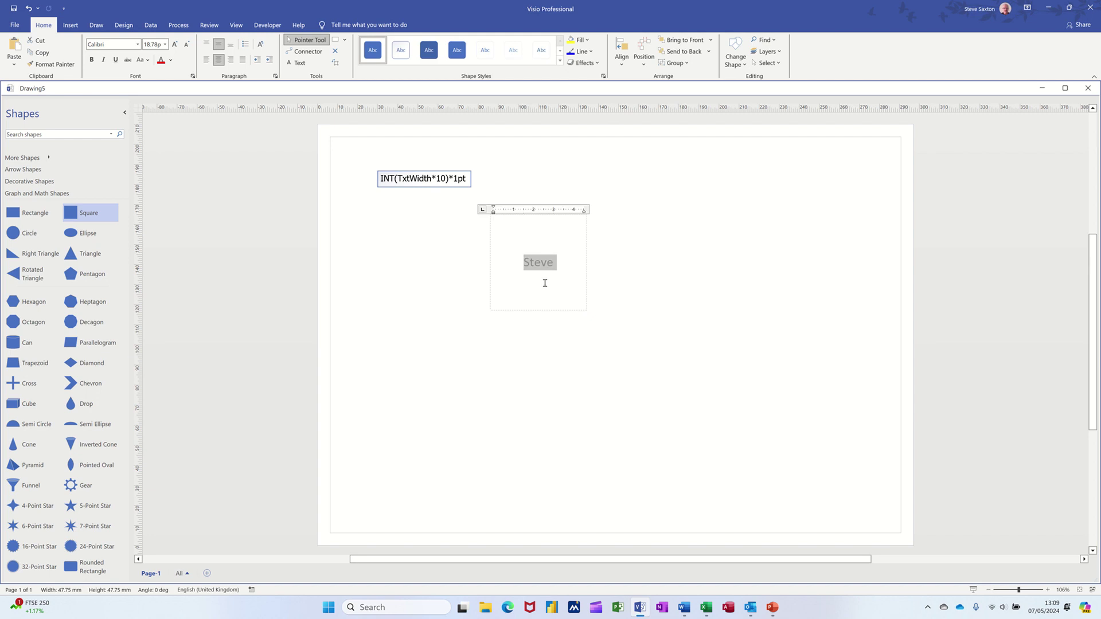
key(Delete)
click(621, 273)
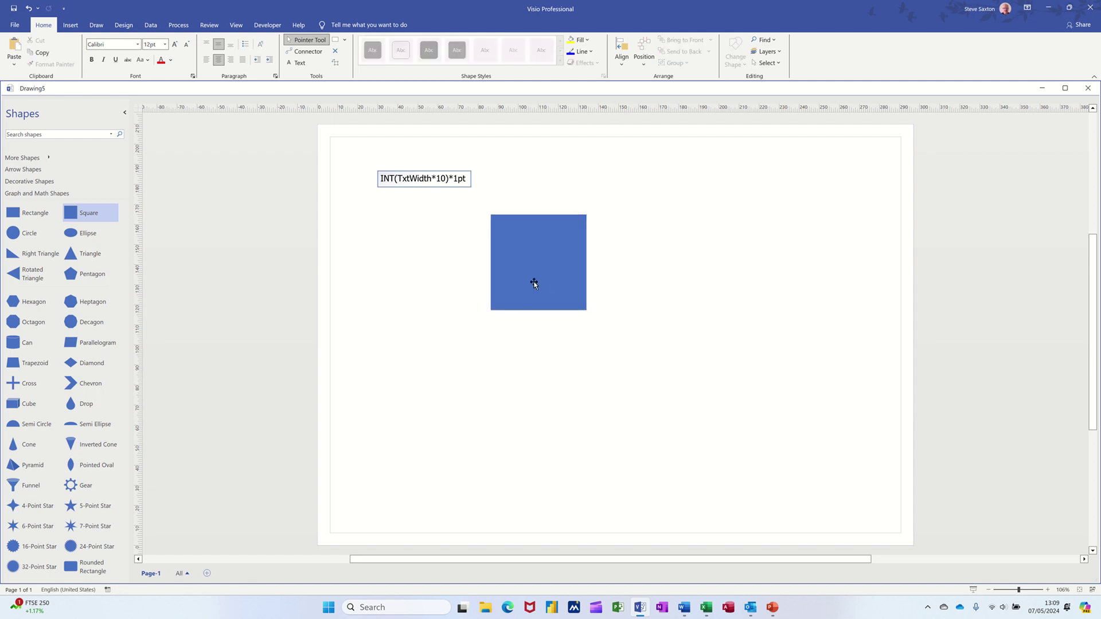
drag(536, 279, 499, 278)
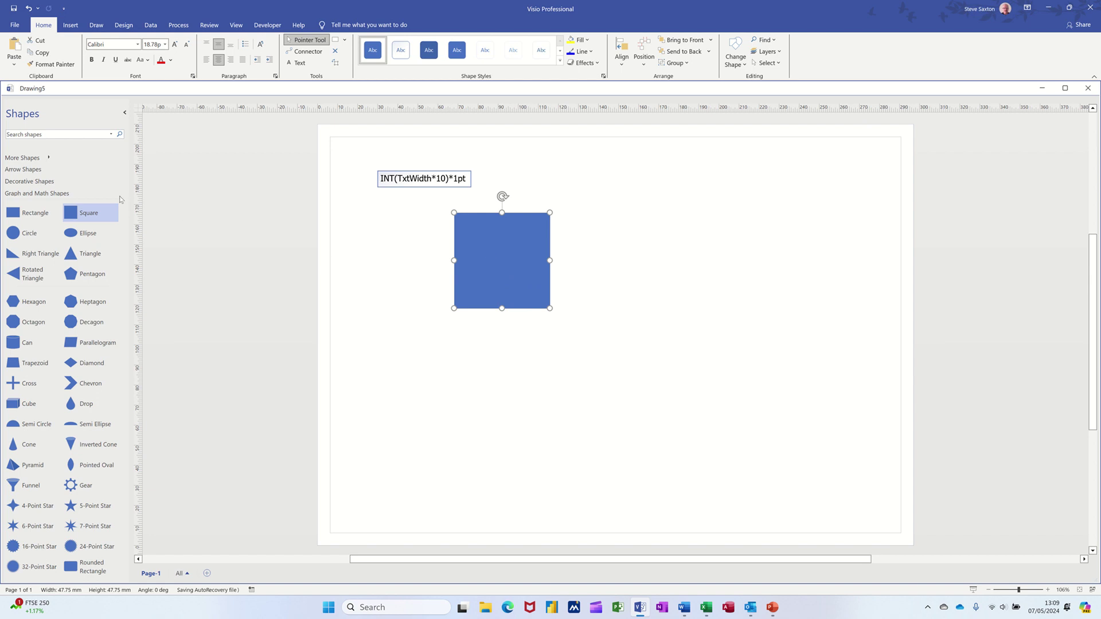
Step: Create a new empty metric stencil, Stencil6, via More Shapes
scroll(57, 175, down, 1)
click(50, 159)
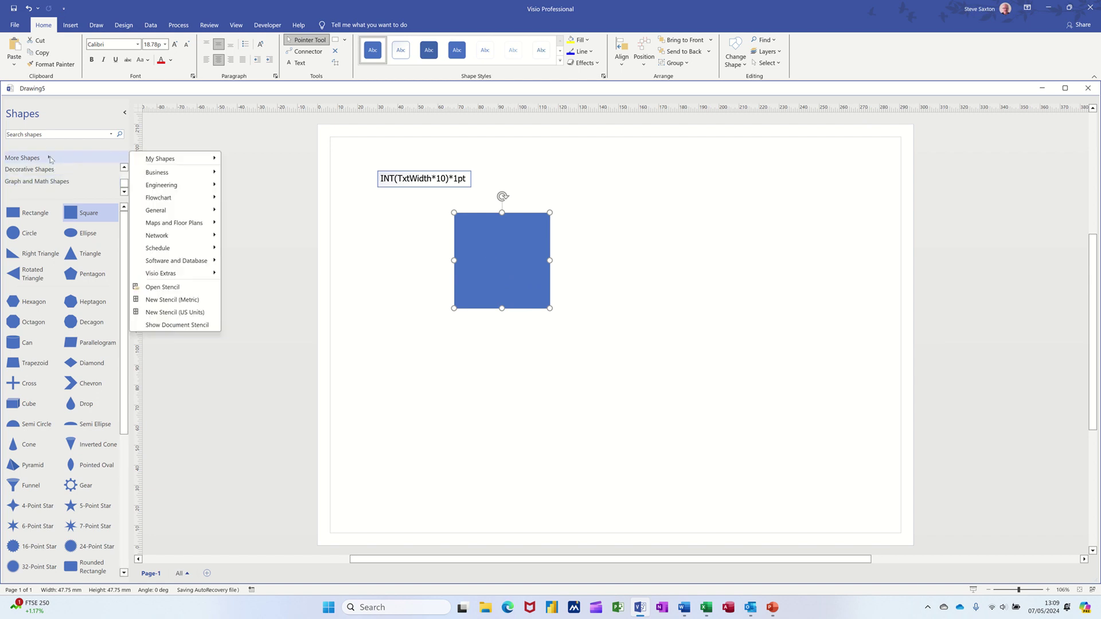
click(156, 300)
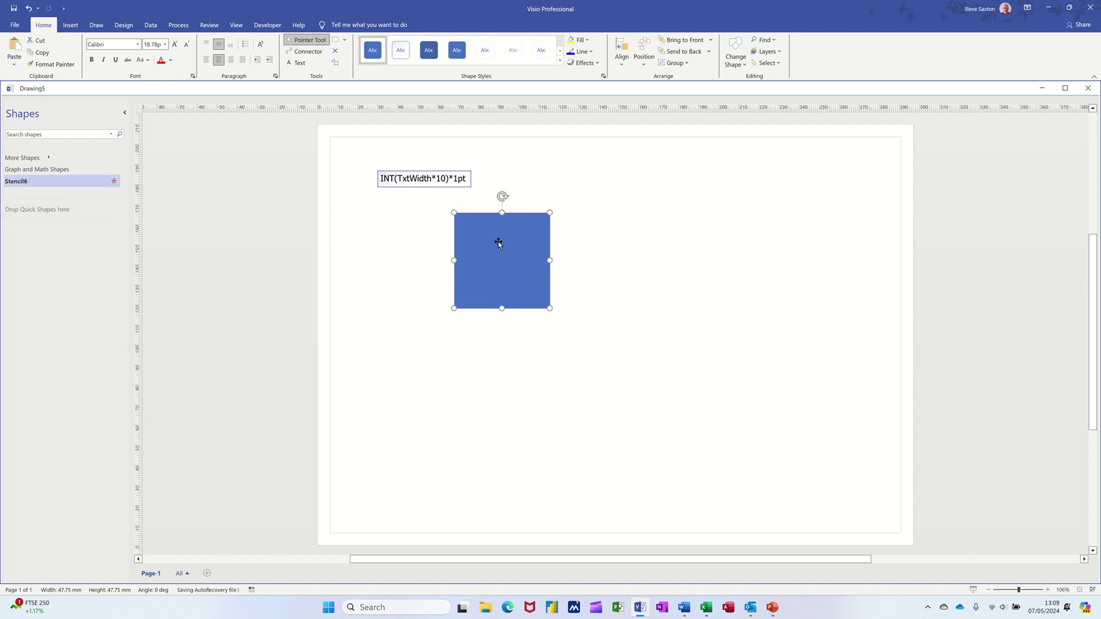
Step: Drag the blank square into Stencil6 as a master named resized
drag(499, 243, 46, 249)
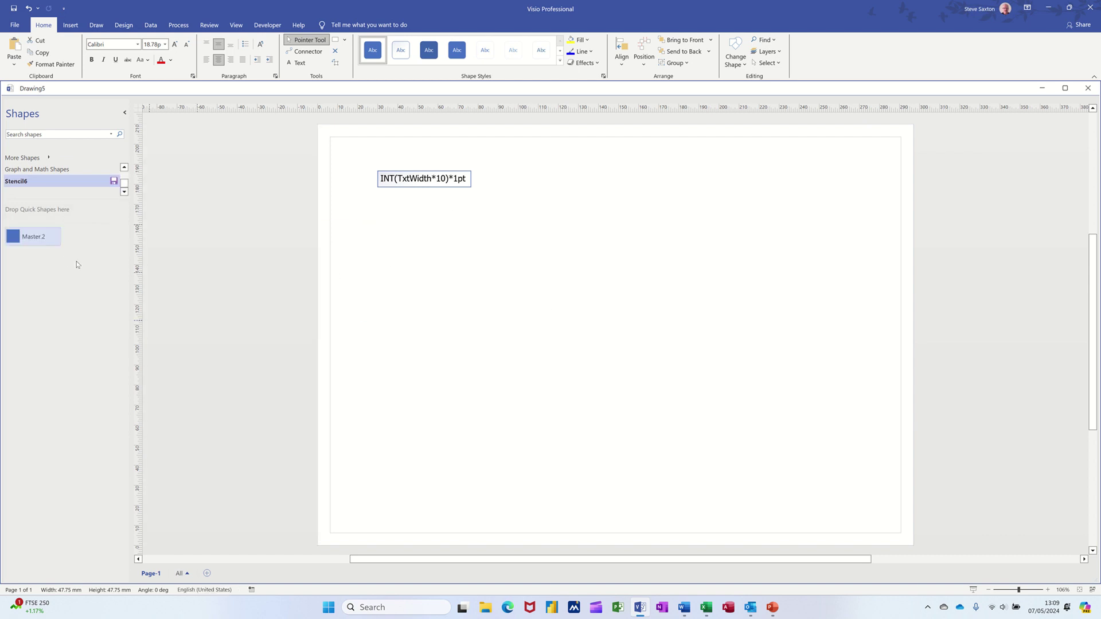
click(40, 241)
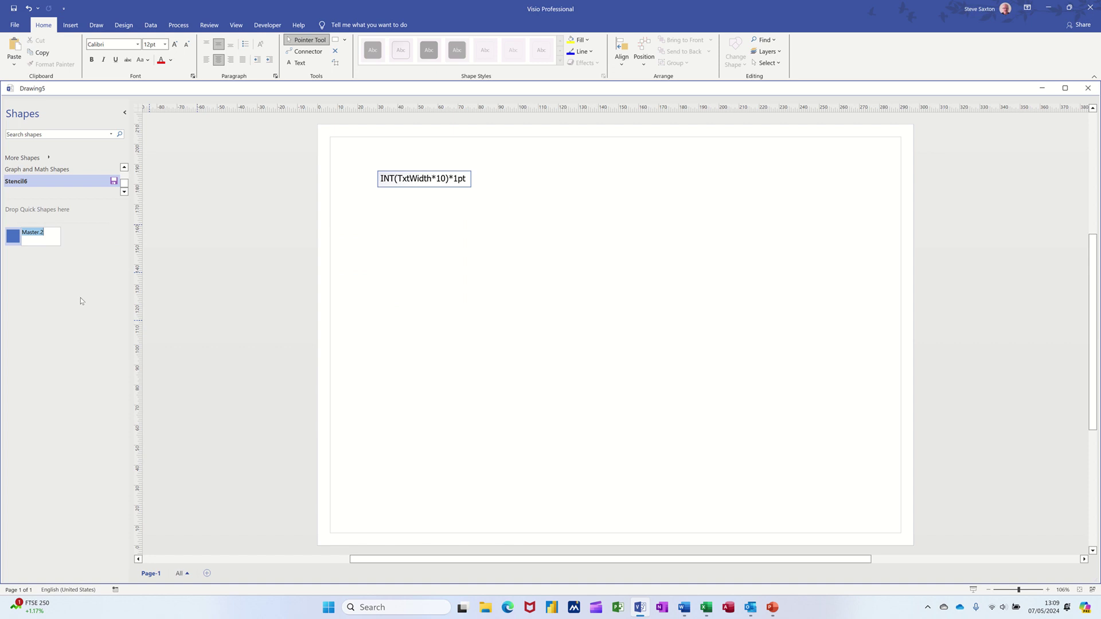
text(resized)
click(80, 301)
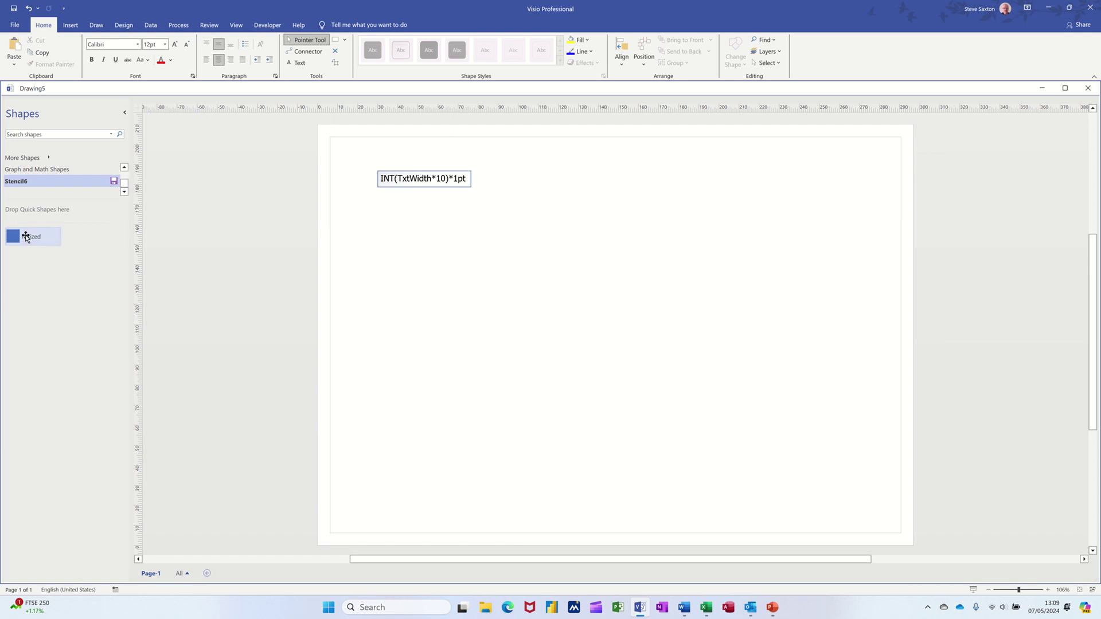
Step: Place a square from the resized master, label it steve, and enlarge it to 83.875 mm
drag(26, 237, 499, 271)
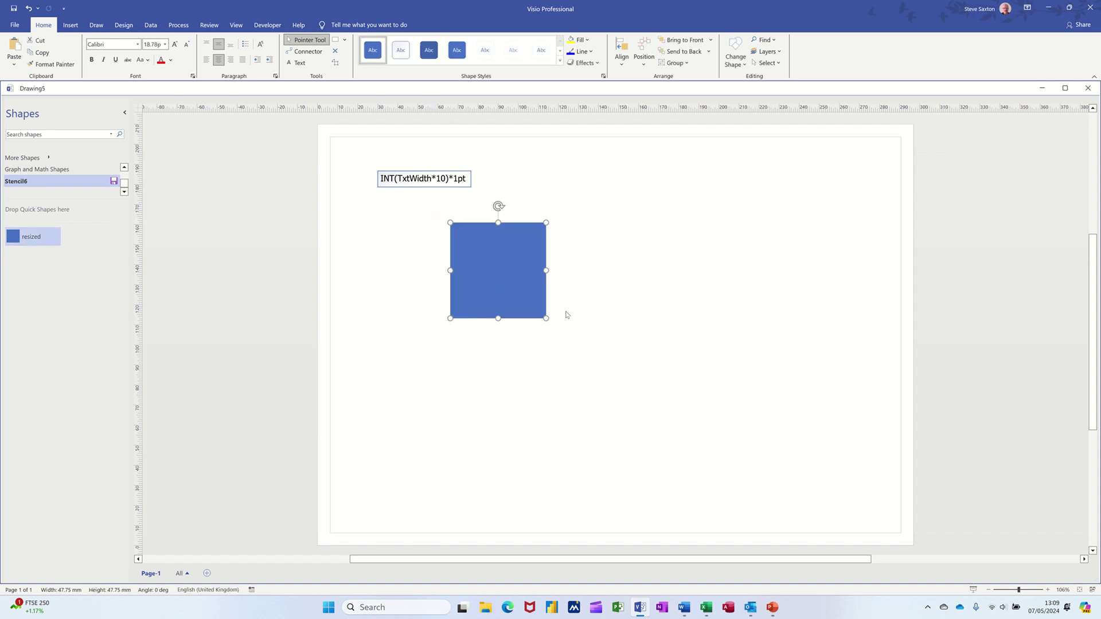
text(steve)
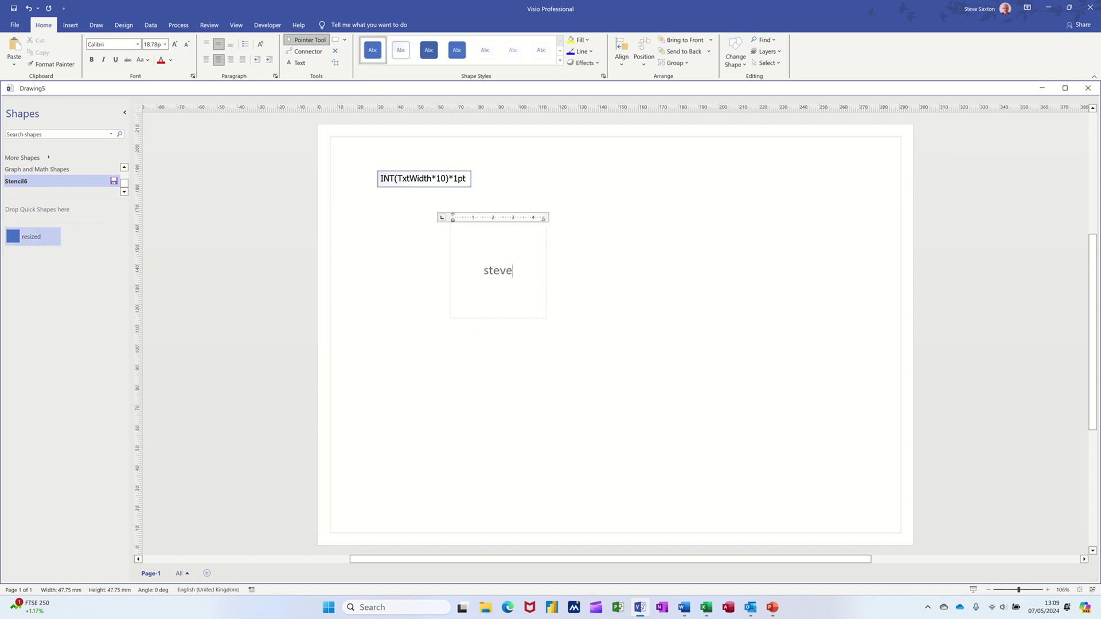
click(580, 280)
click(508, 289)
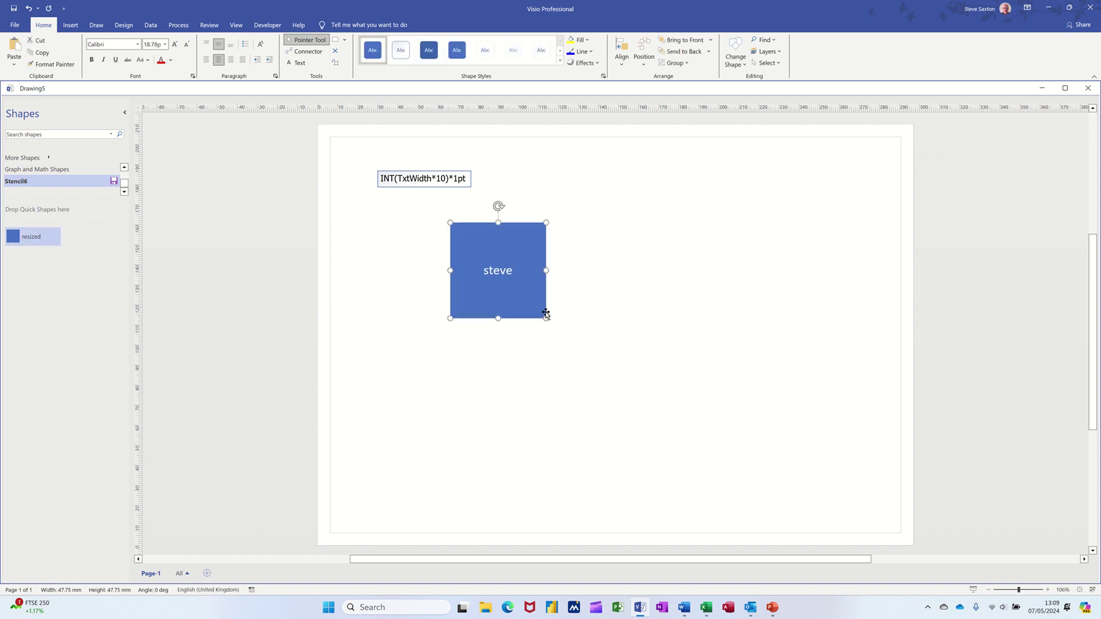
drag(545, 317, 618, 390)
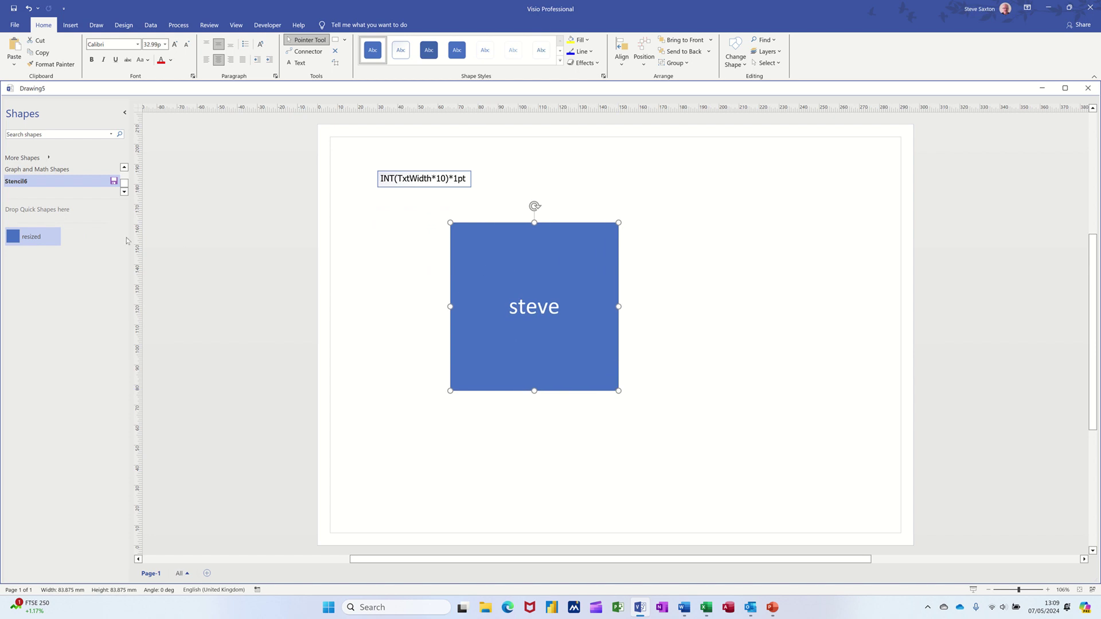
Step: Place a second resized square to the right labelled Anne, and size it to 23.875 mm
drag(36, 237, 712, 263)
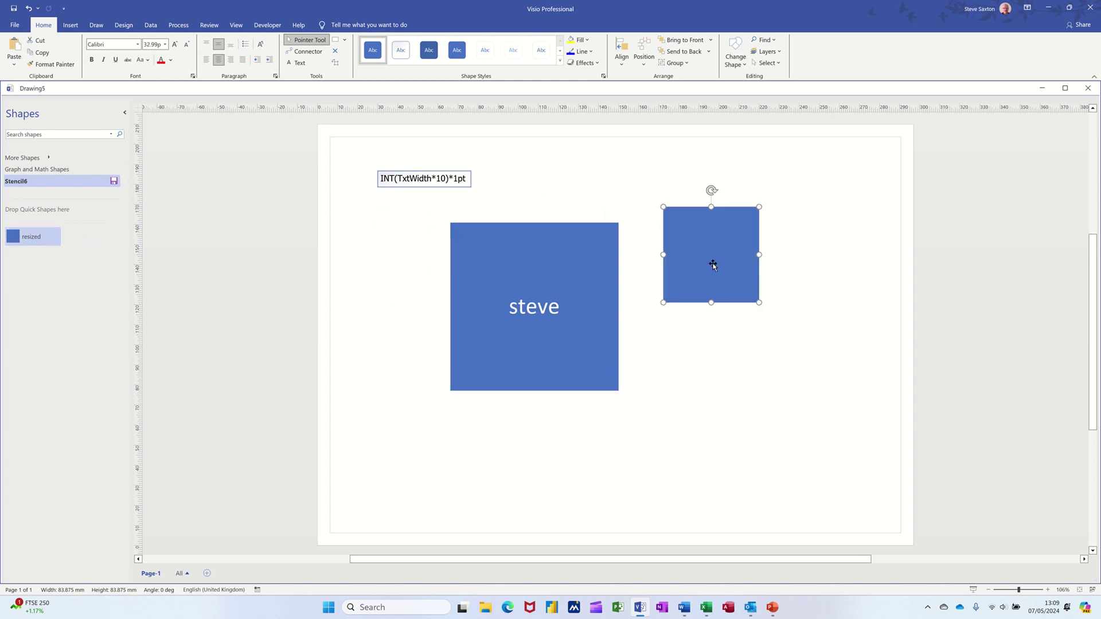
text(Anne)
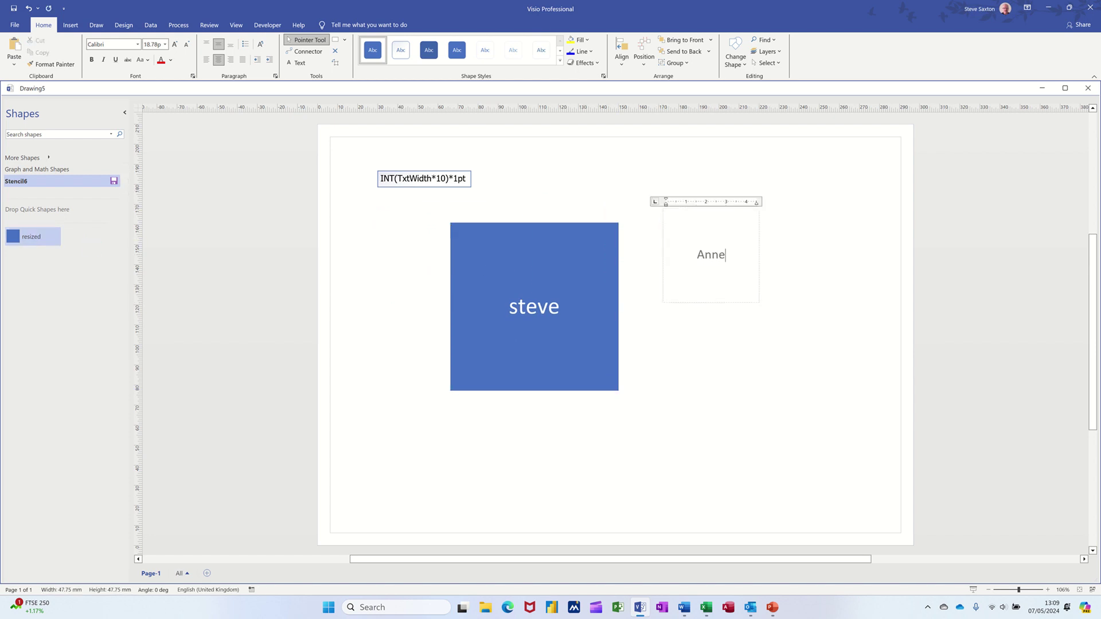
click(734, 368)
click(721, 270)
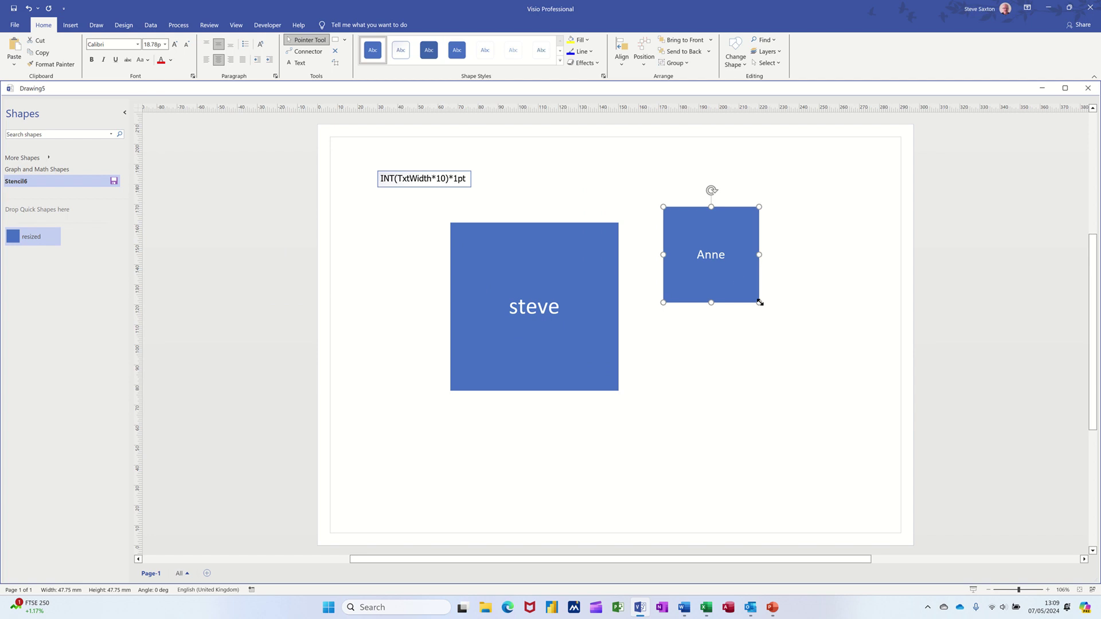
drag(759, 302, 778, 322)
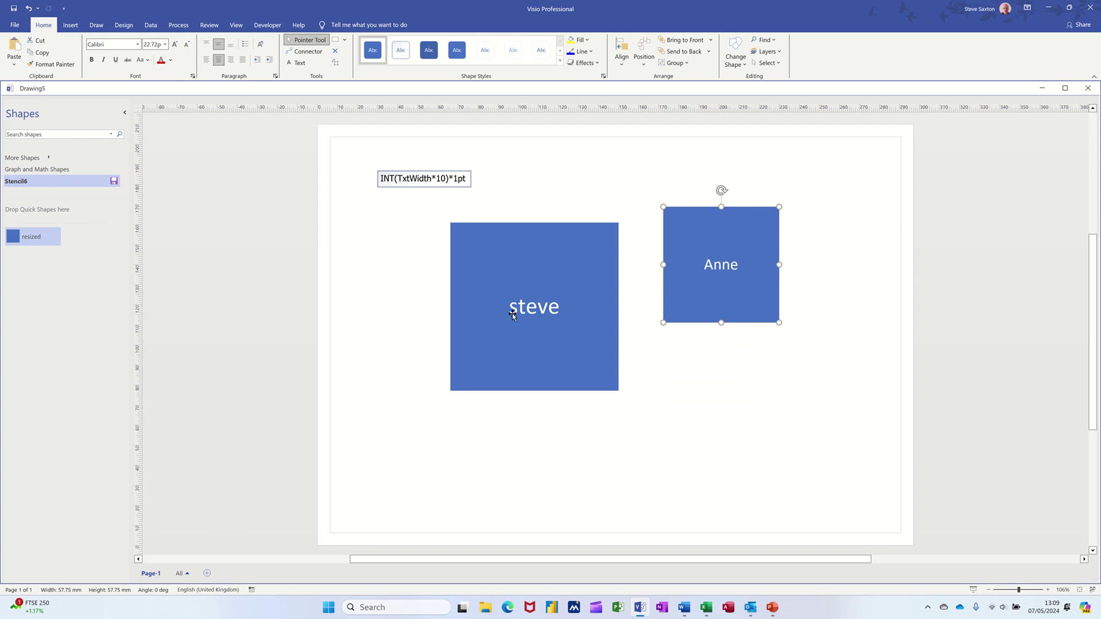
drag(779, 322, 711, 255)
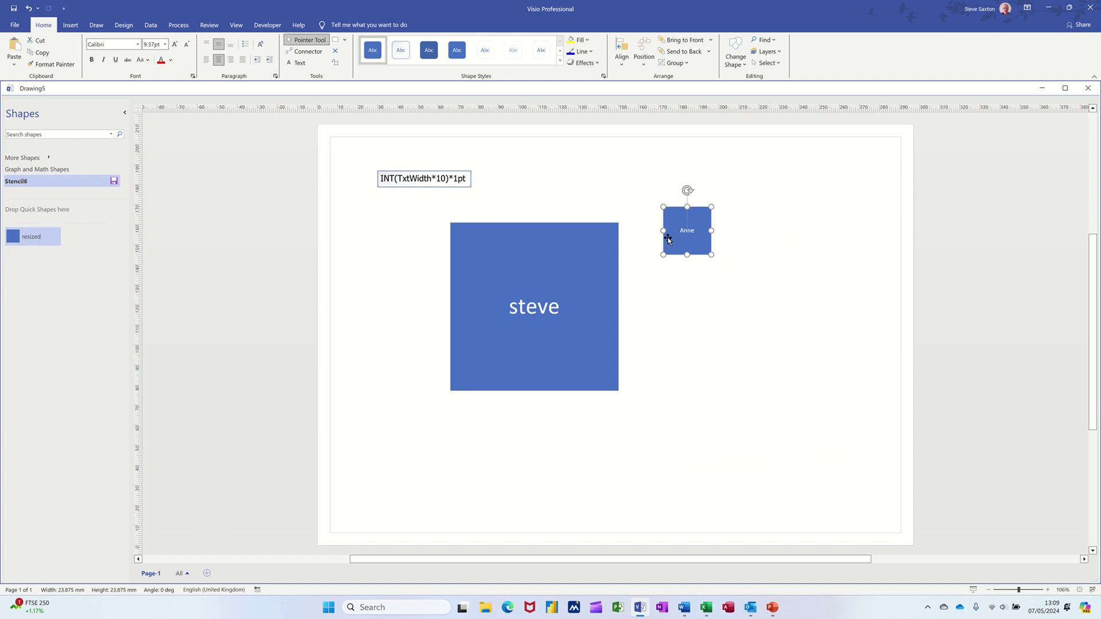